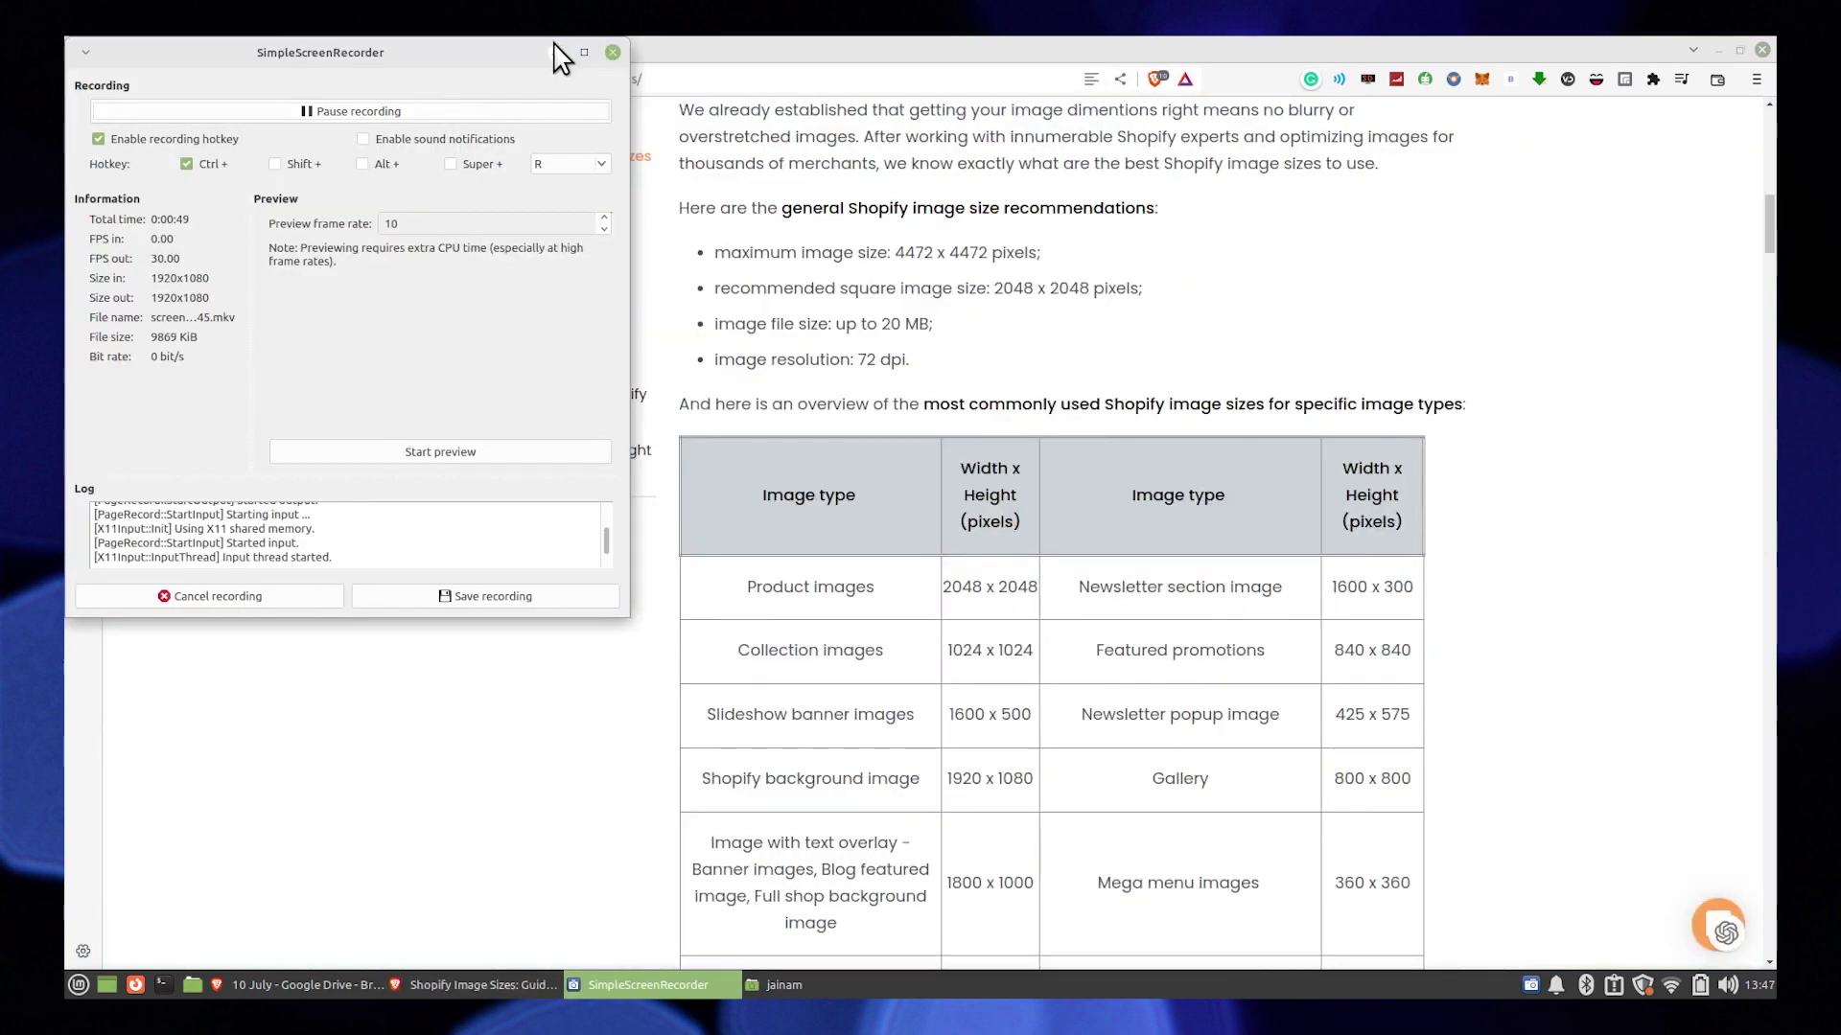
Minimize SimpleScreenRecorder to reveal the Tiny IMG Shopify image sizes table in Brave
click(555, 52)
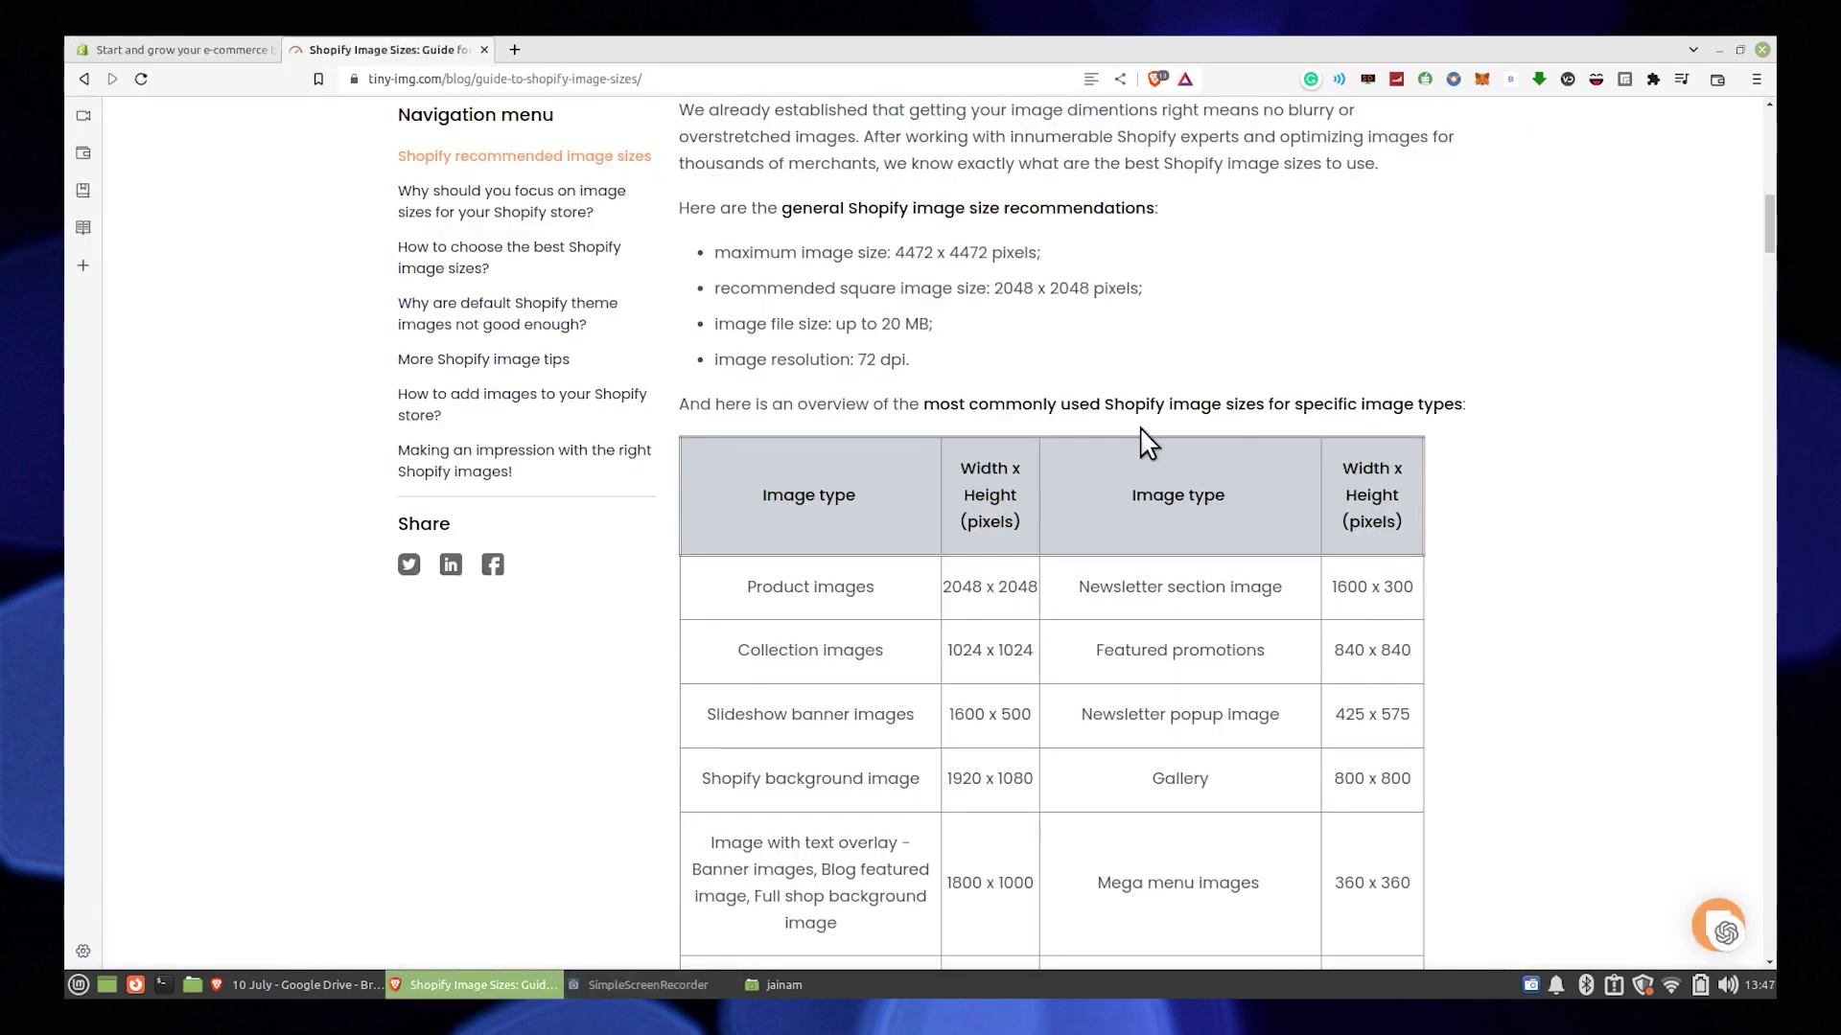
scroll(1146, 441, up, 10)
scroll(1147, 442, up, 5)
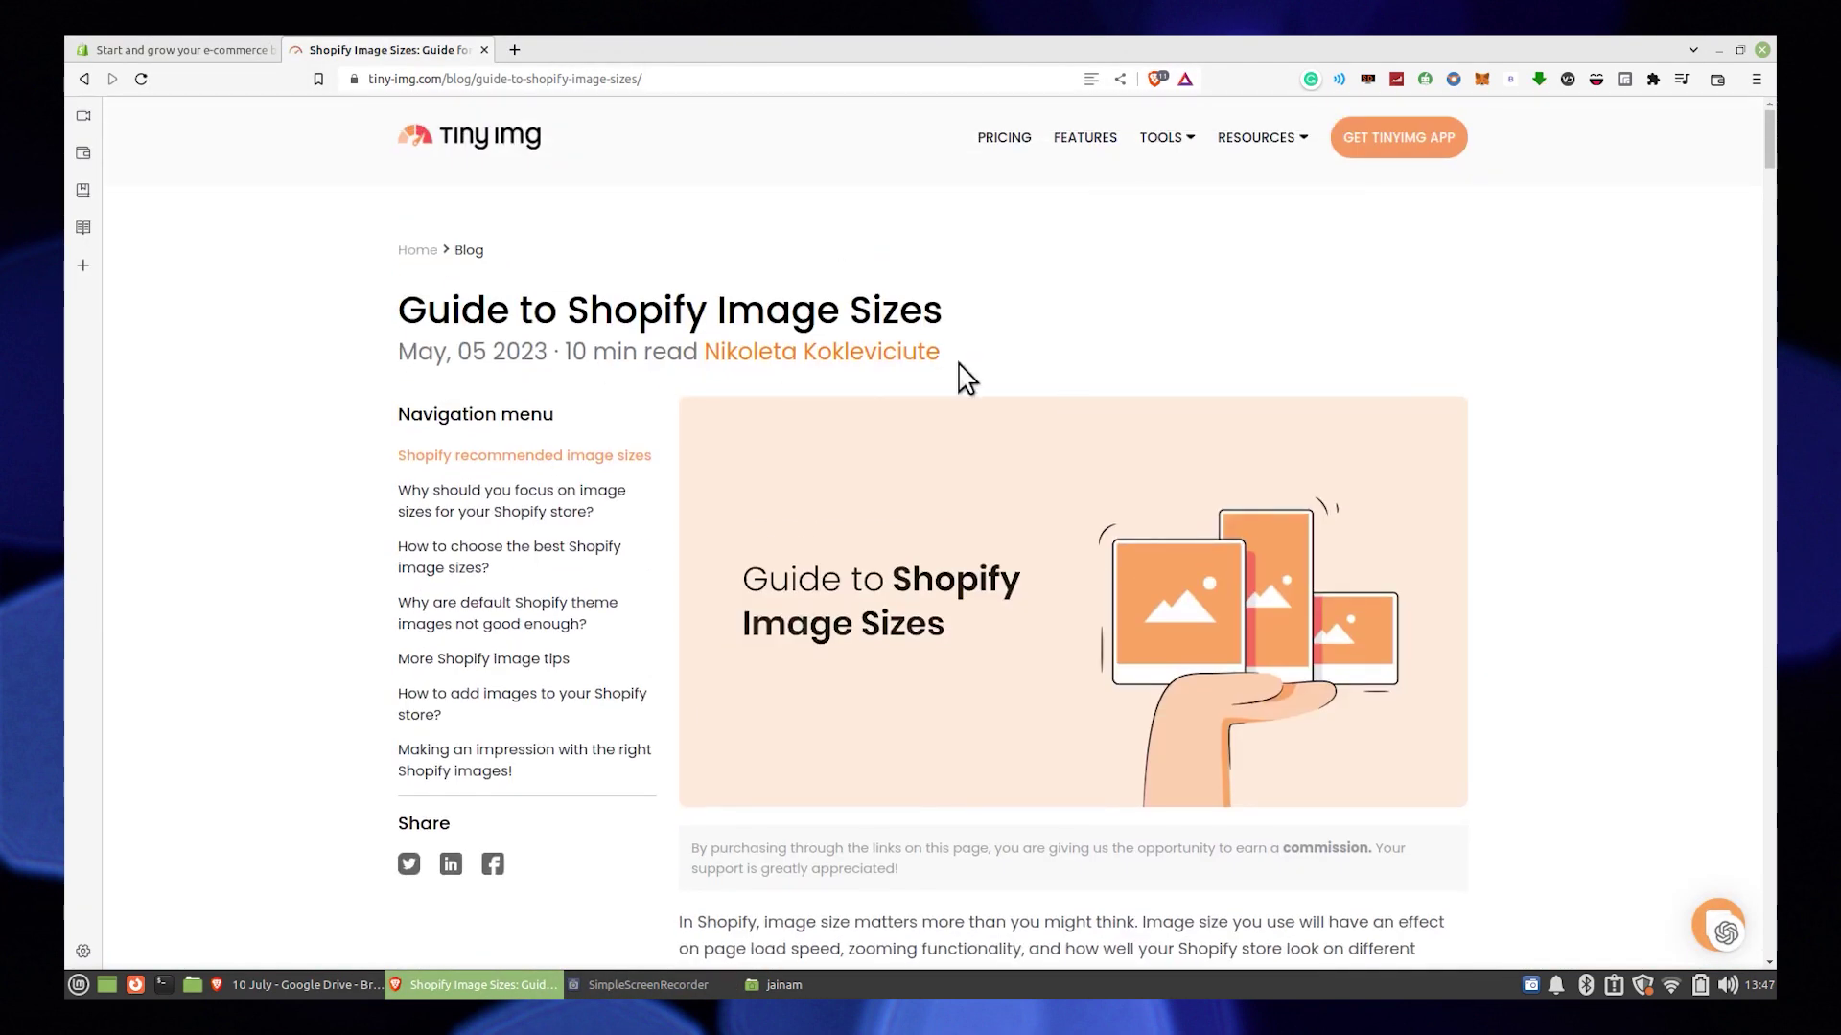
scroll(936, 489, down, 3)
scroll(935, 501, down, 2)
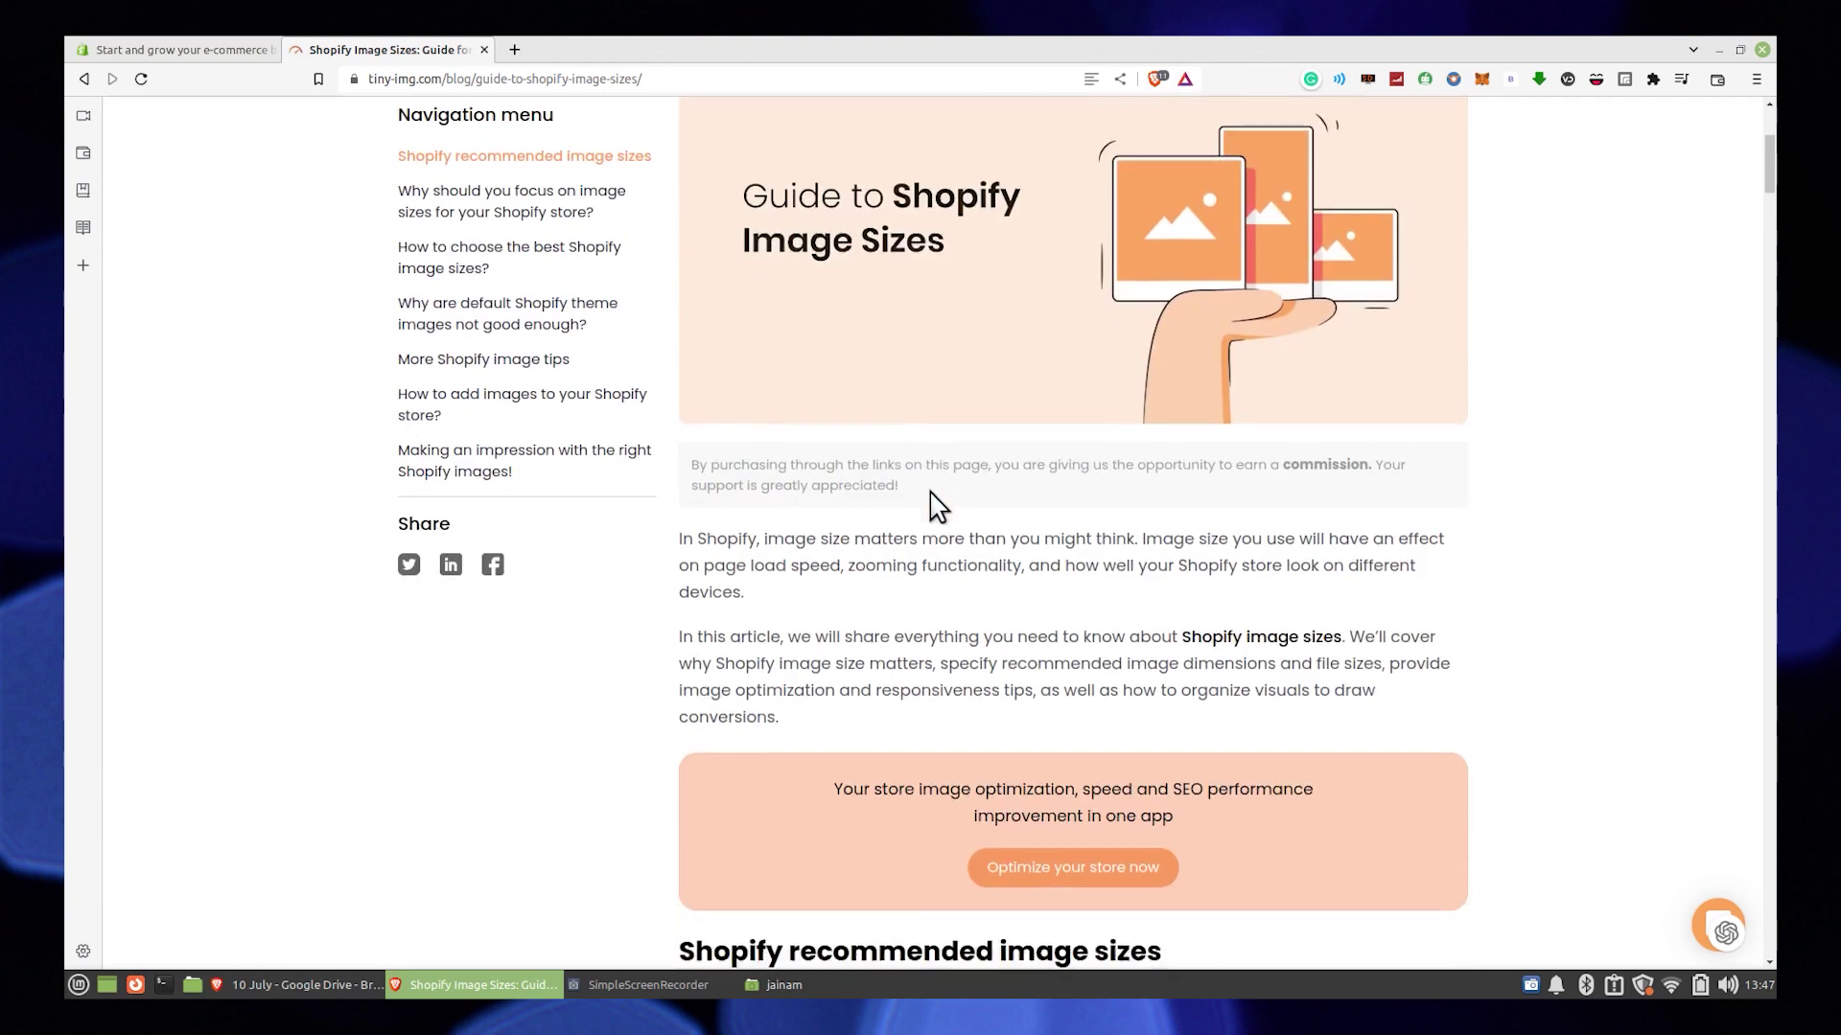
scroll(934, 505, down, 3)
scroll(939, 491, down, 3)
scroll(939, 491, down, 3)
scroll(1097, 492, down, 3)
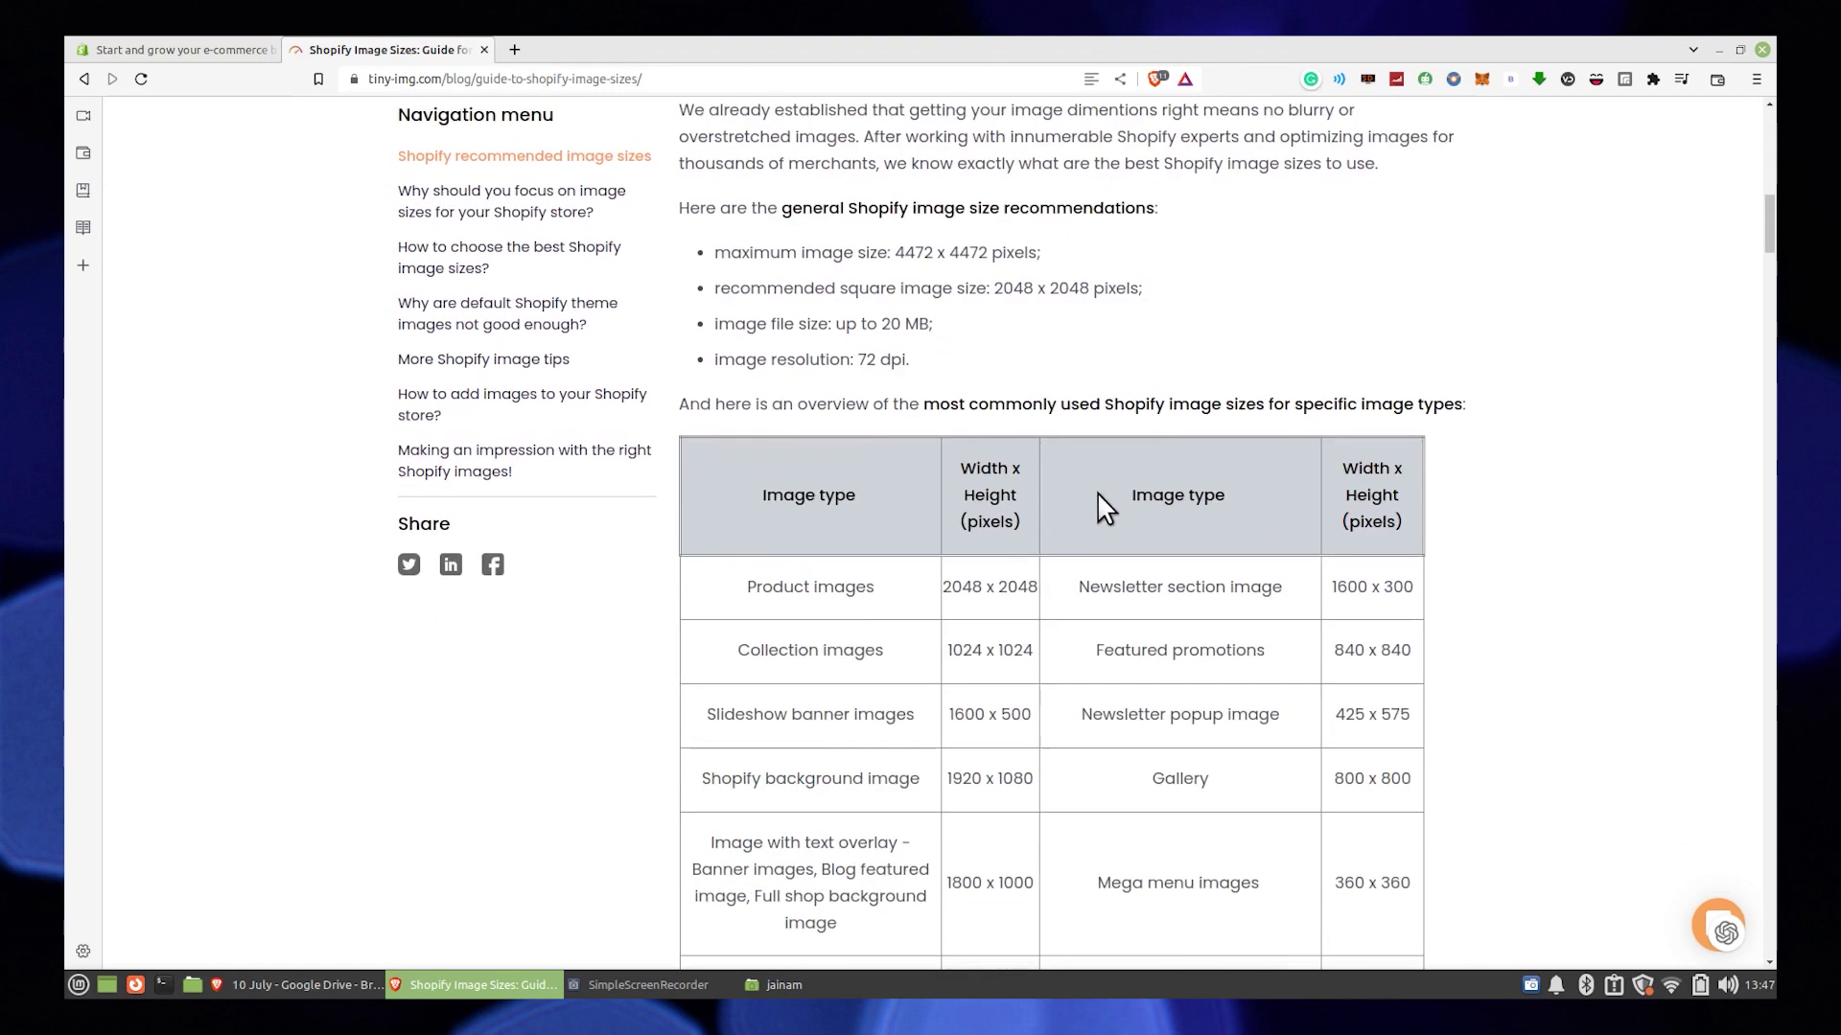
scroll(792, 597, down, 1)
scroll(791, 597, down, 2)
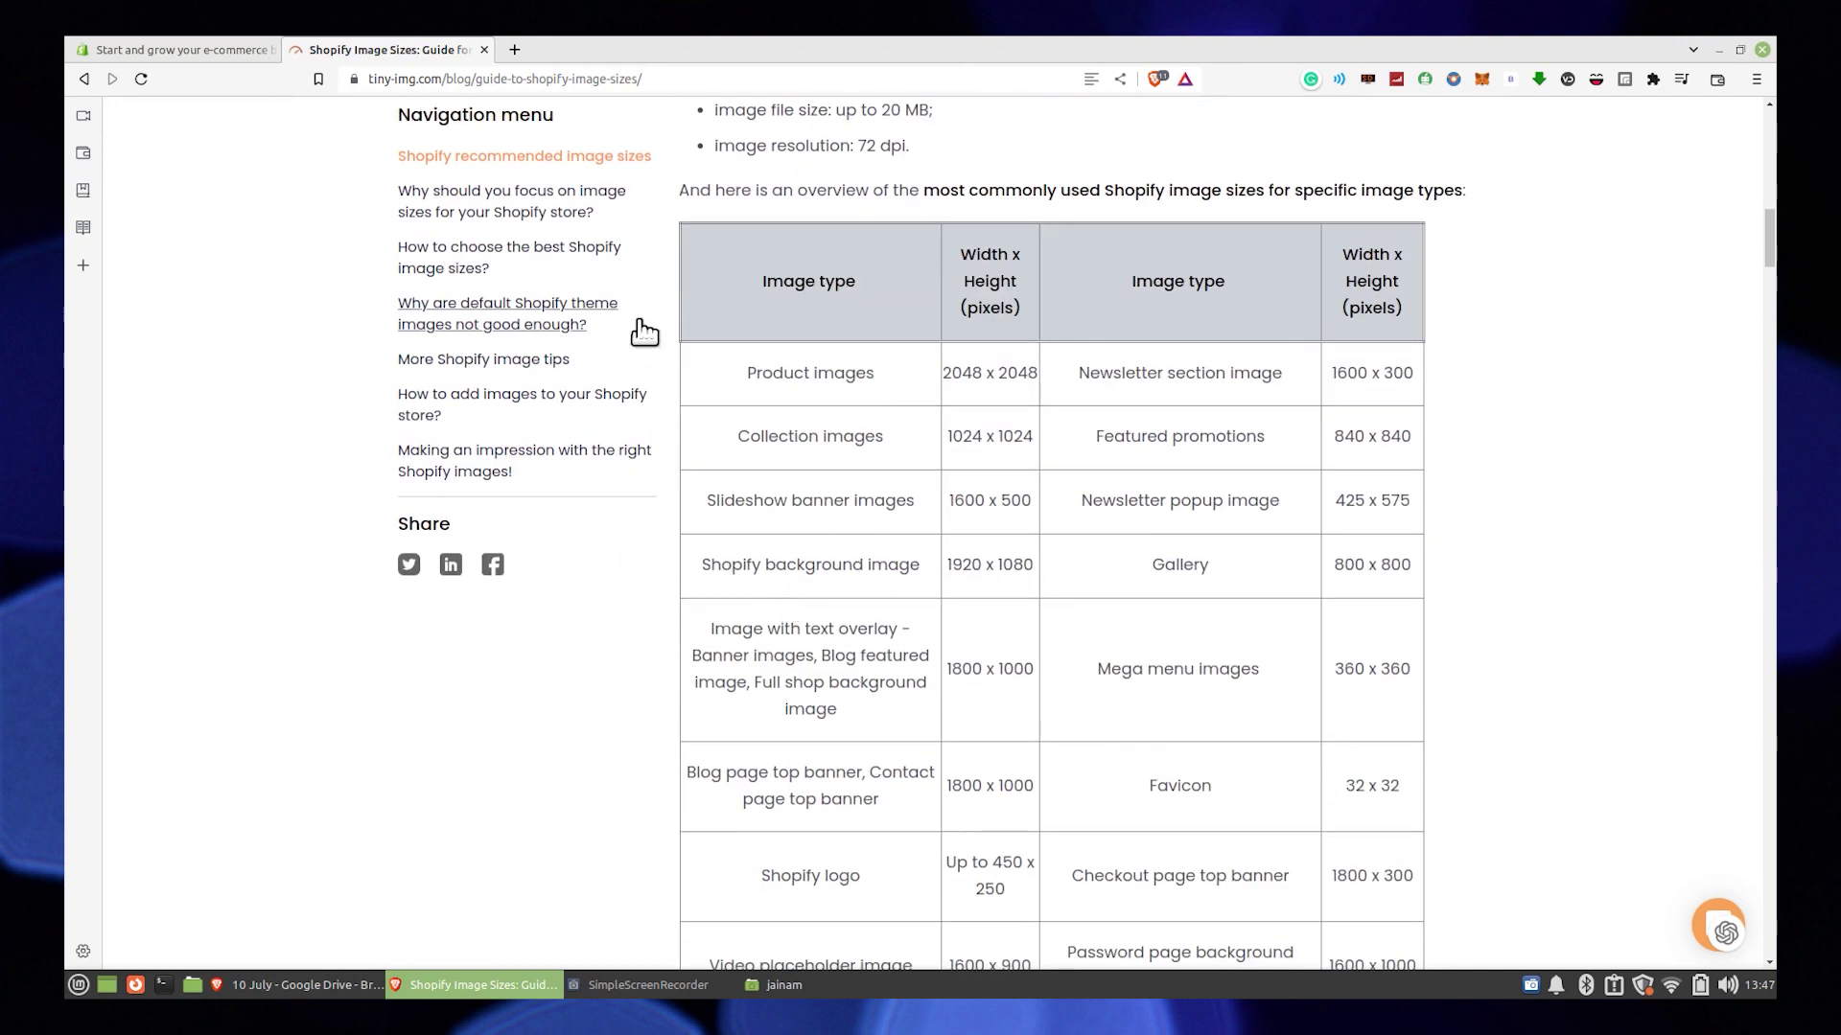
drag(769, 373, 842, 432)
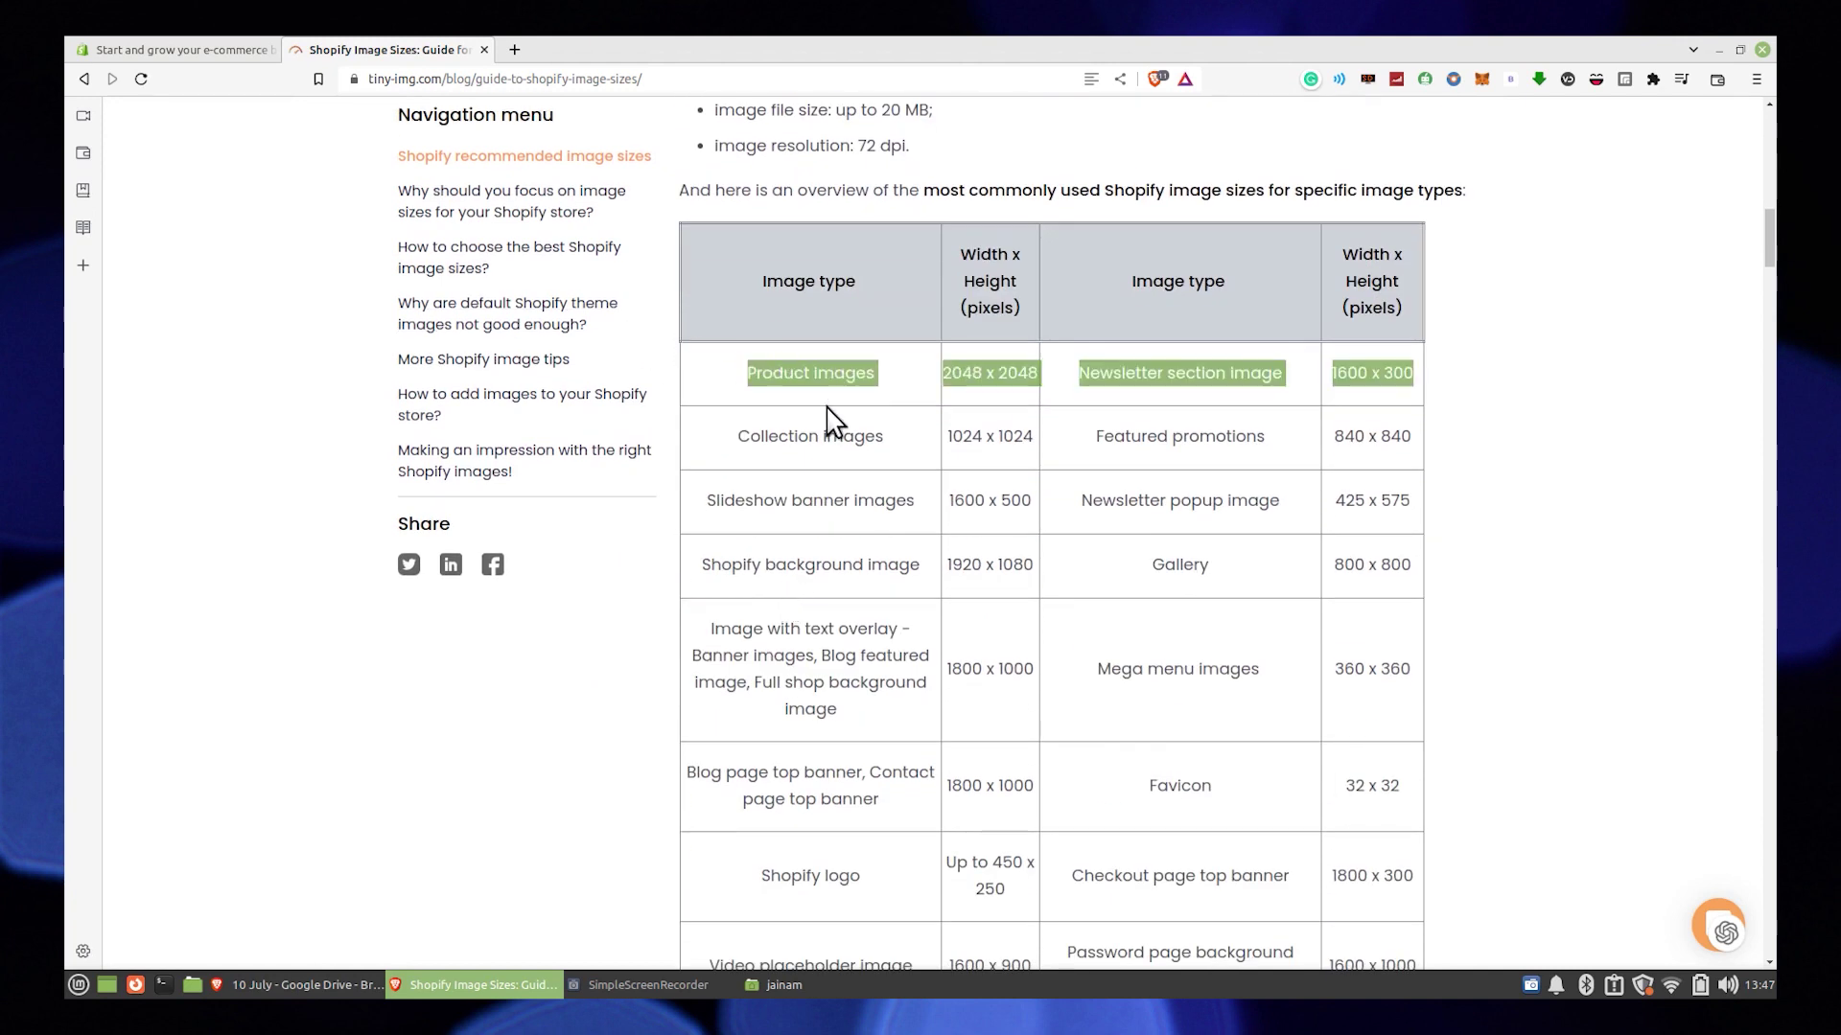
click(1431, 400)
scroll(791, 328, down, 1)
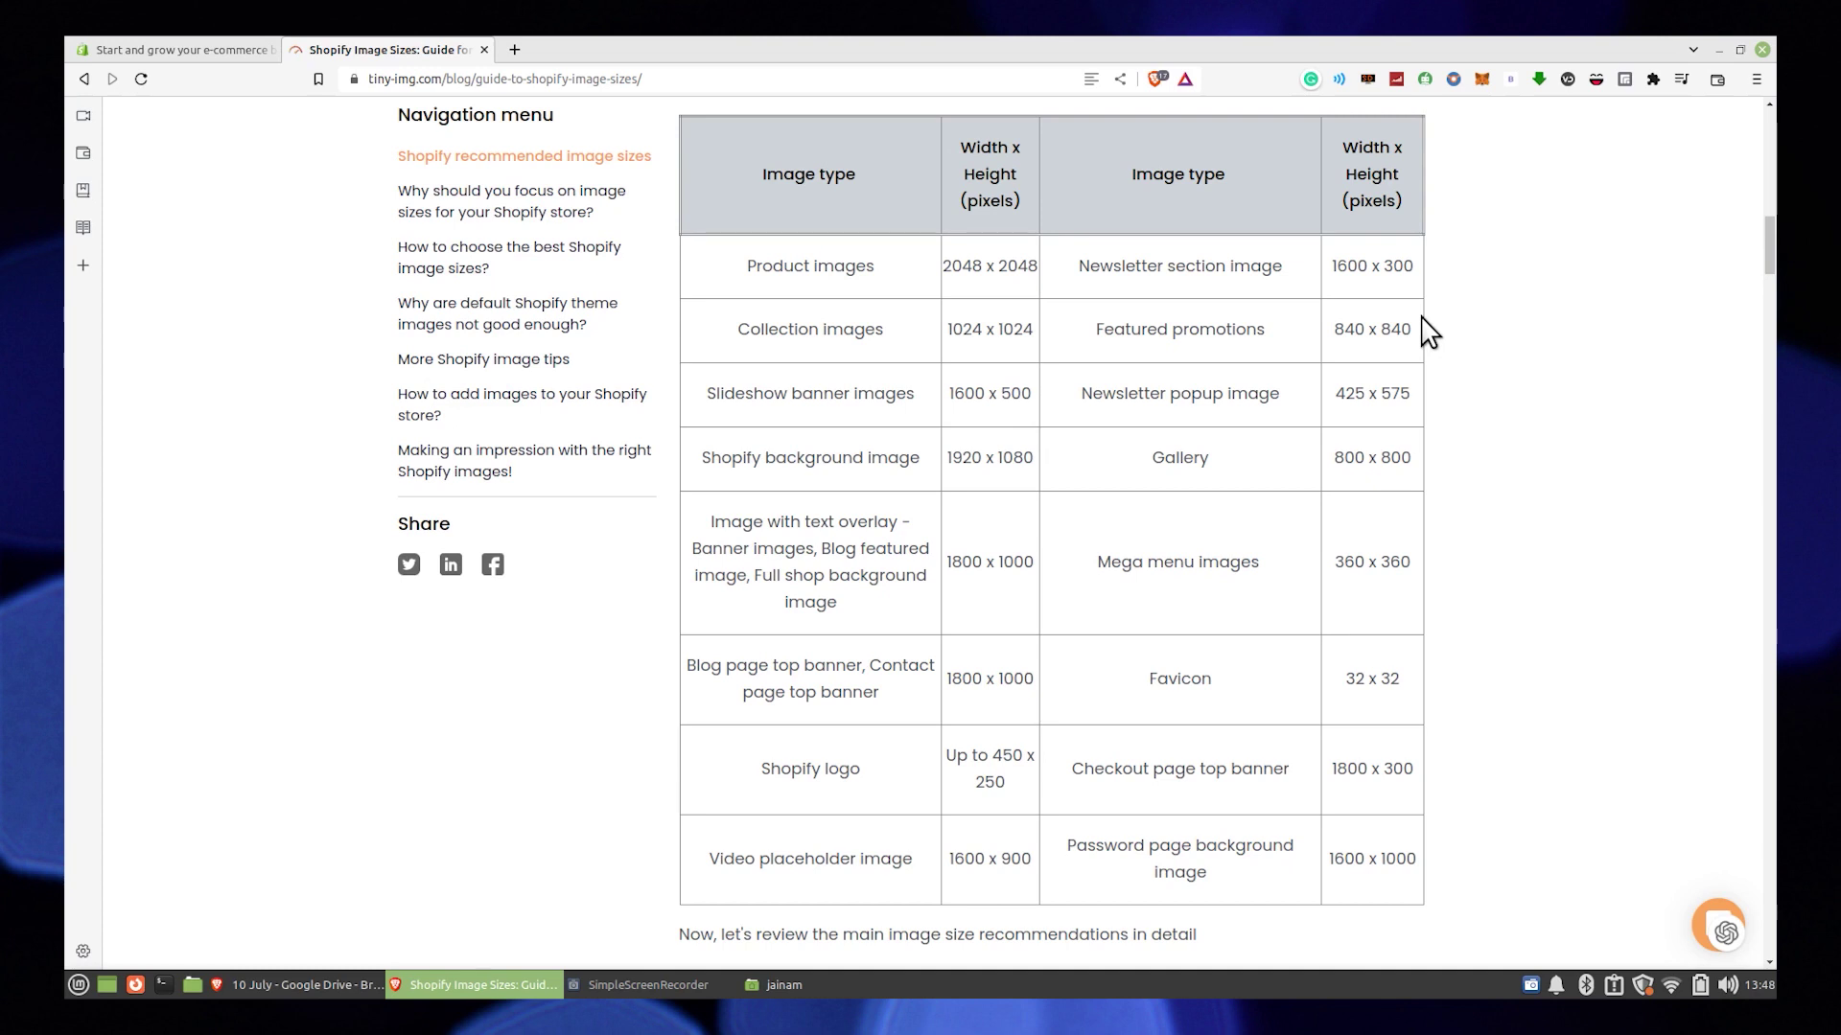
click(648, 985)
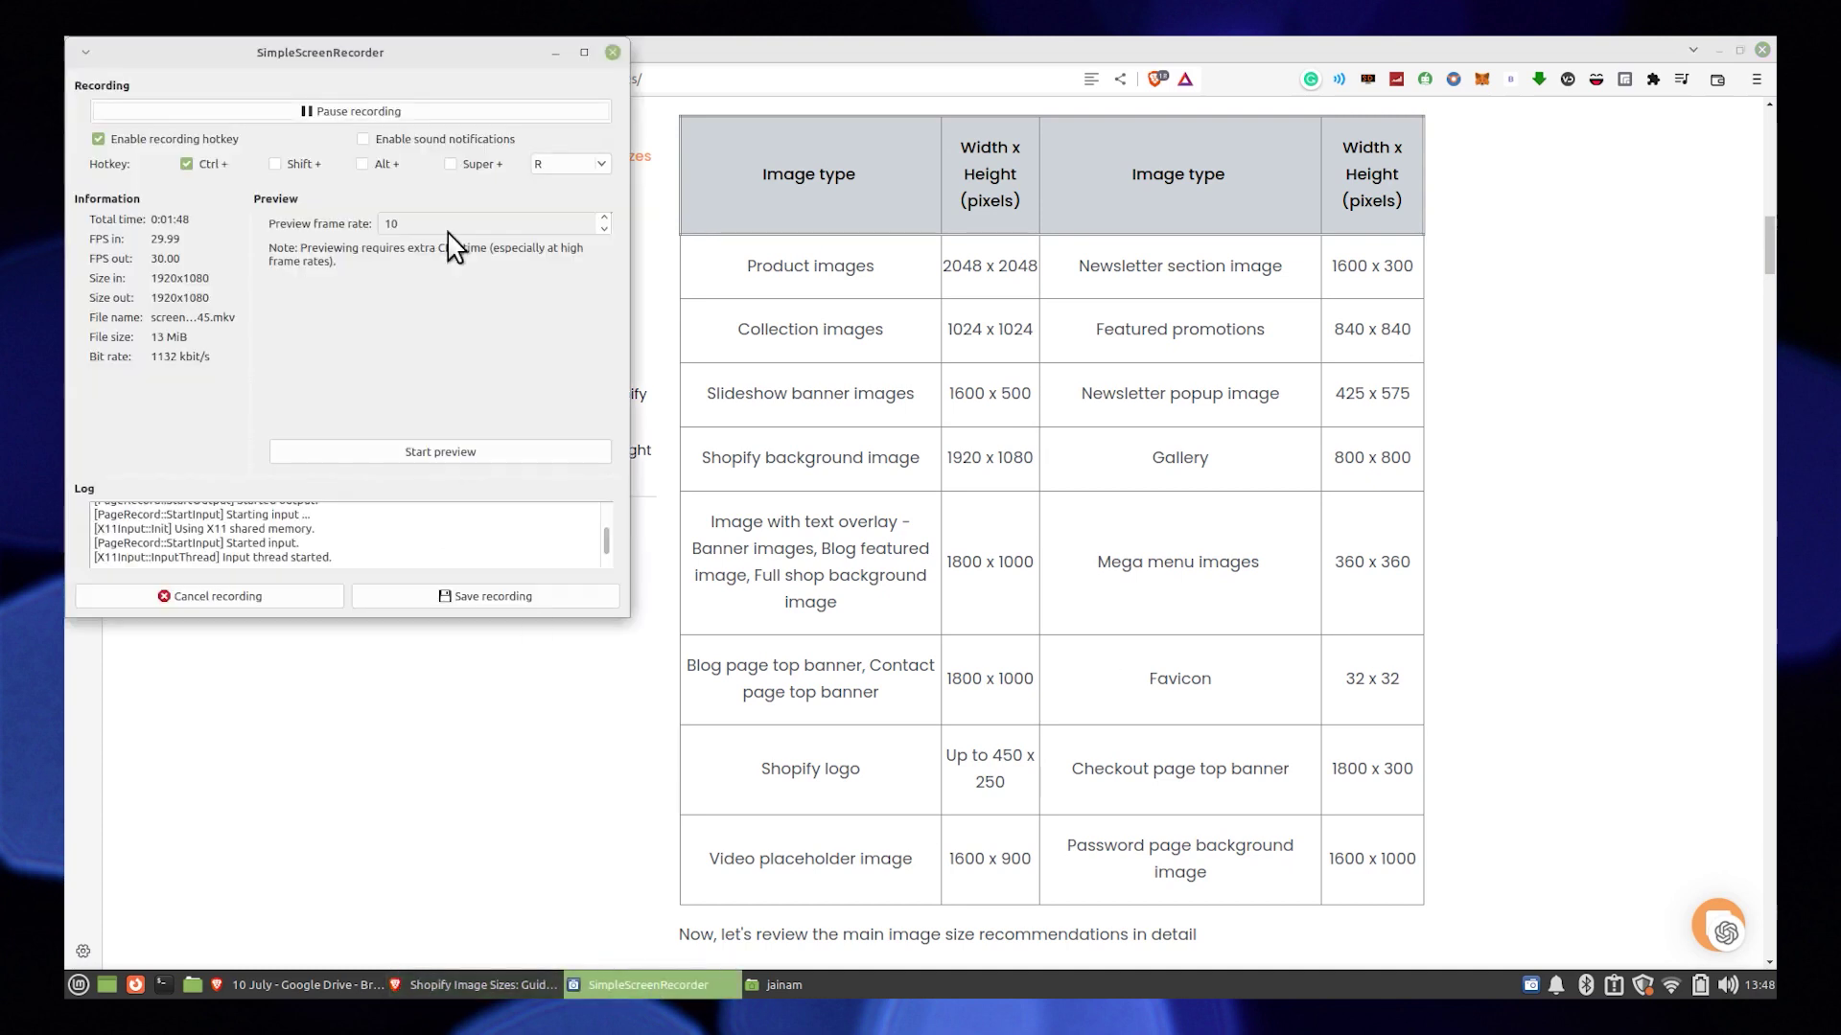
click(555, 52)
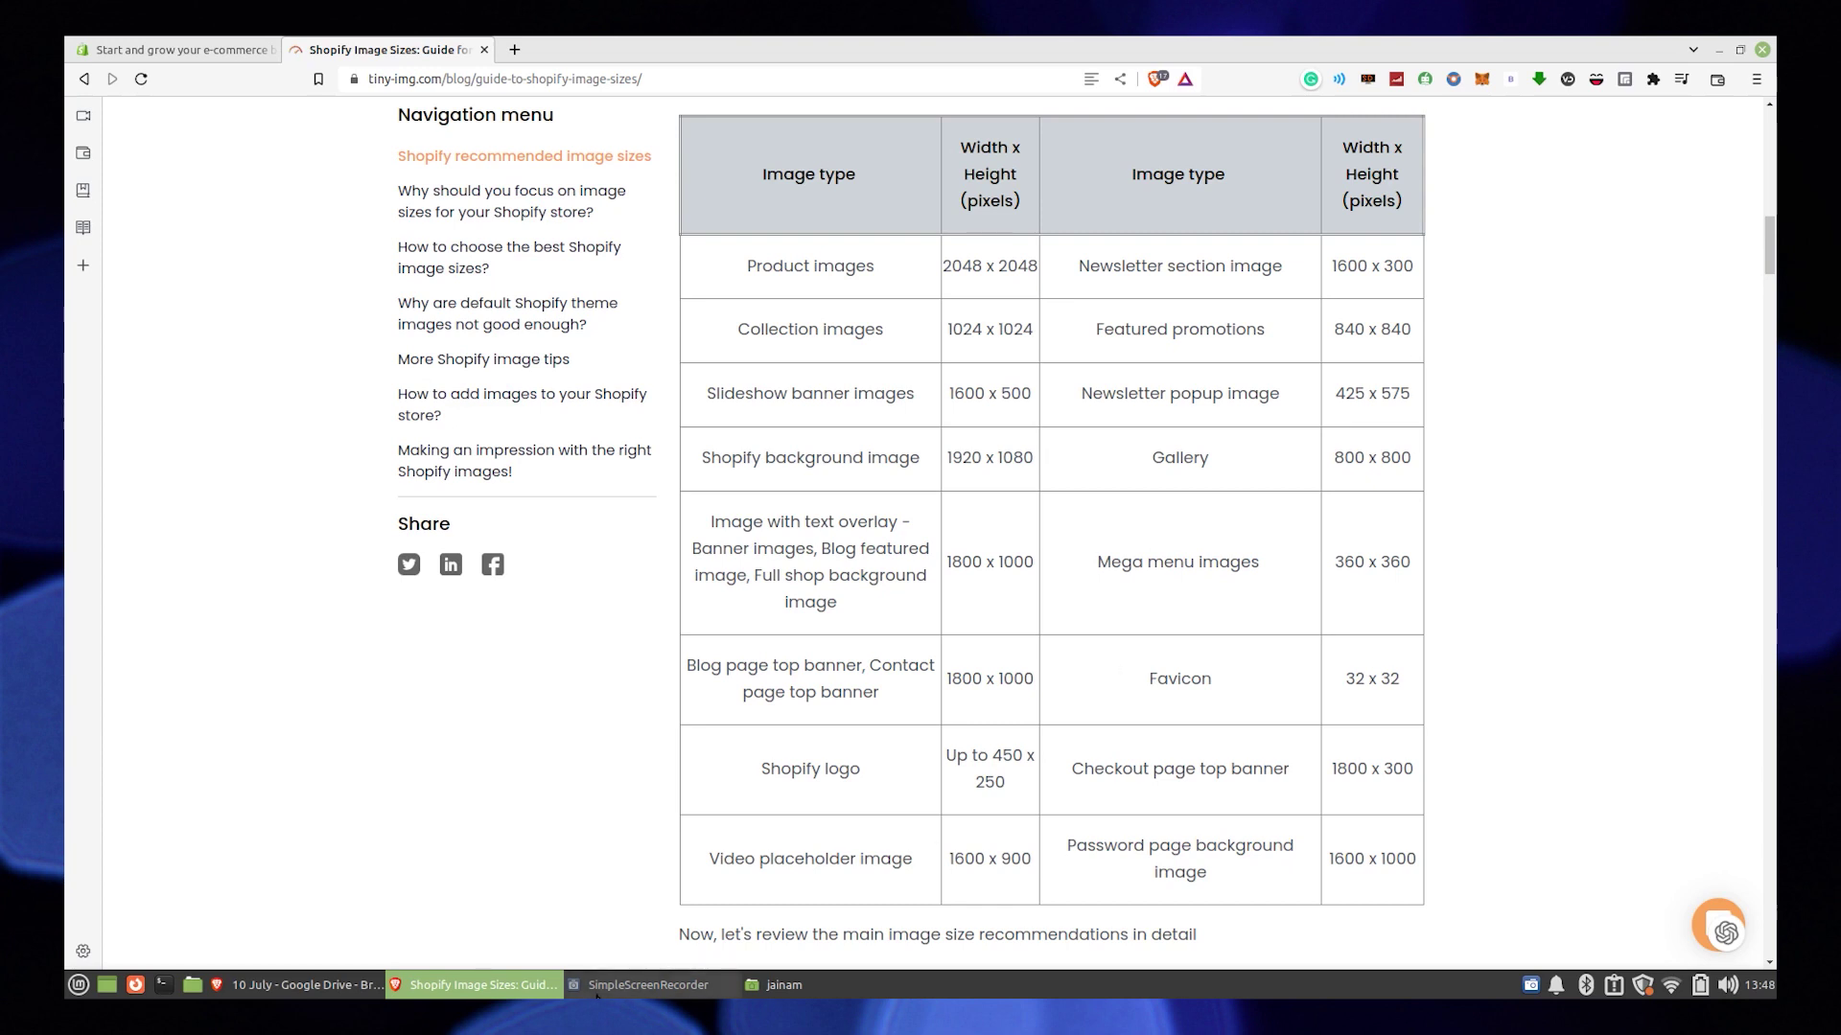
click(654, 993)
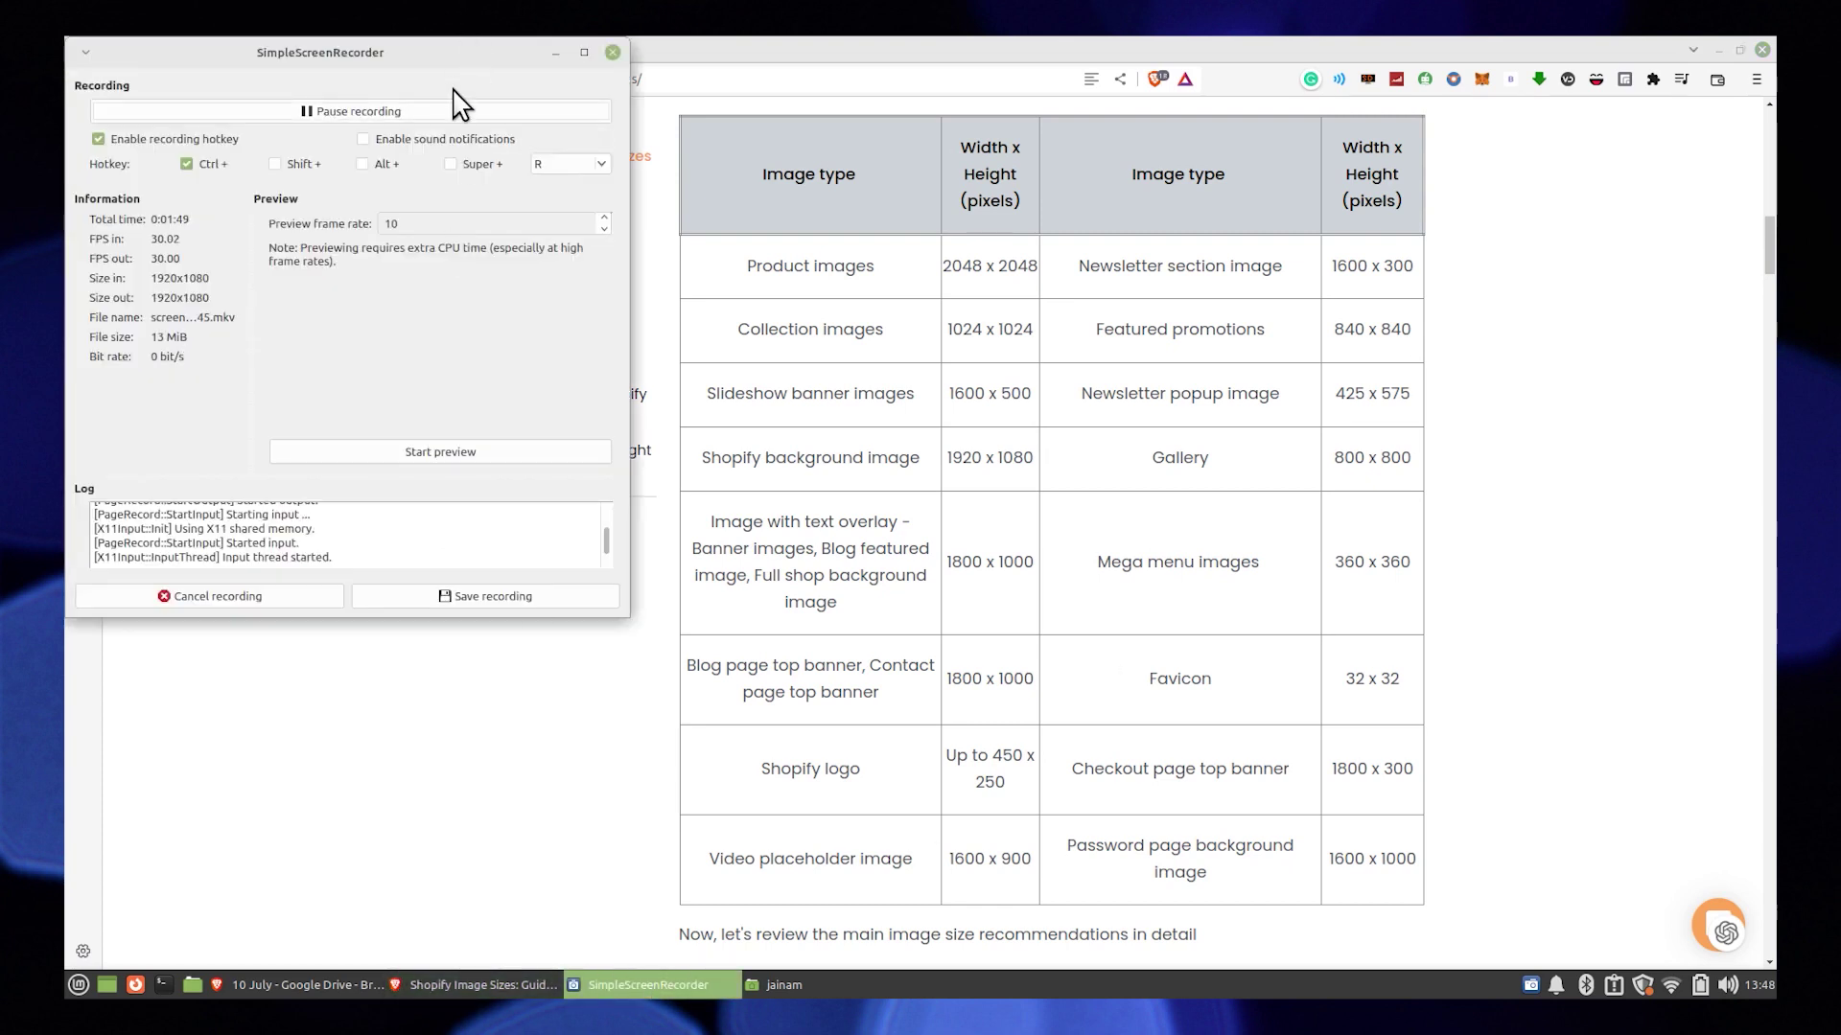
click(555, 54)
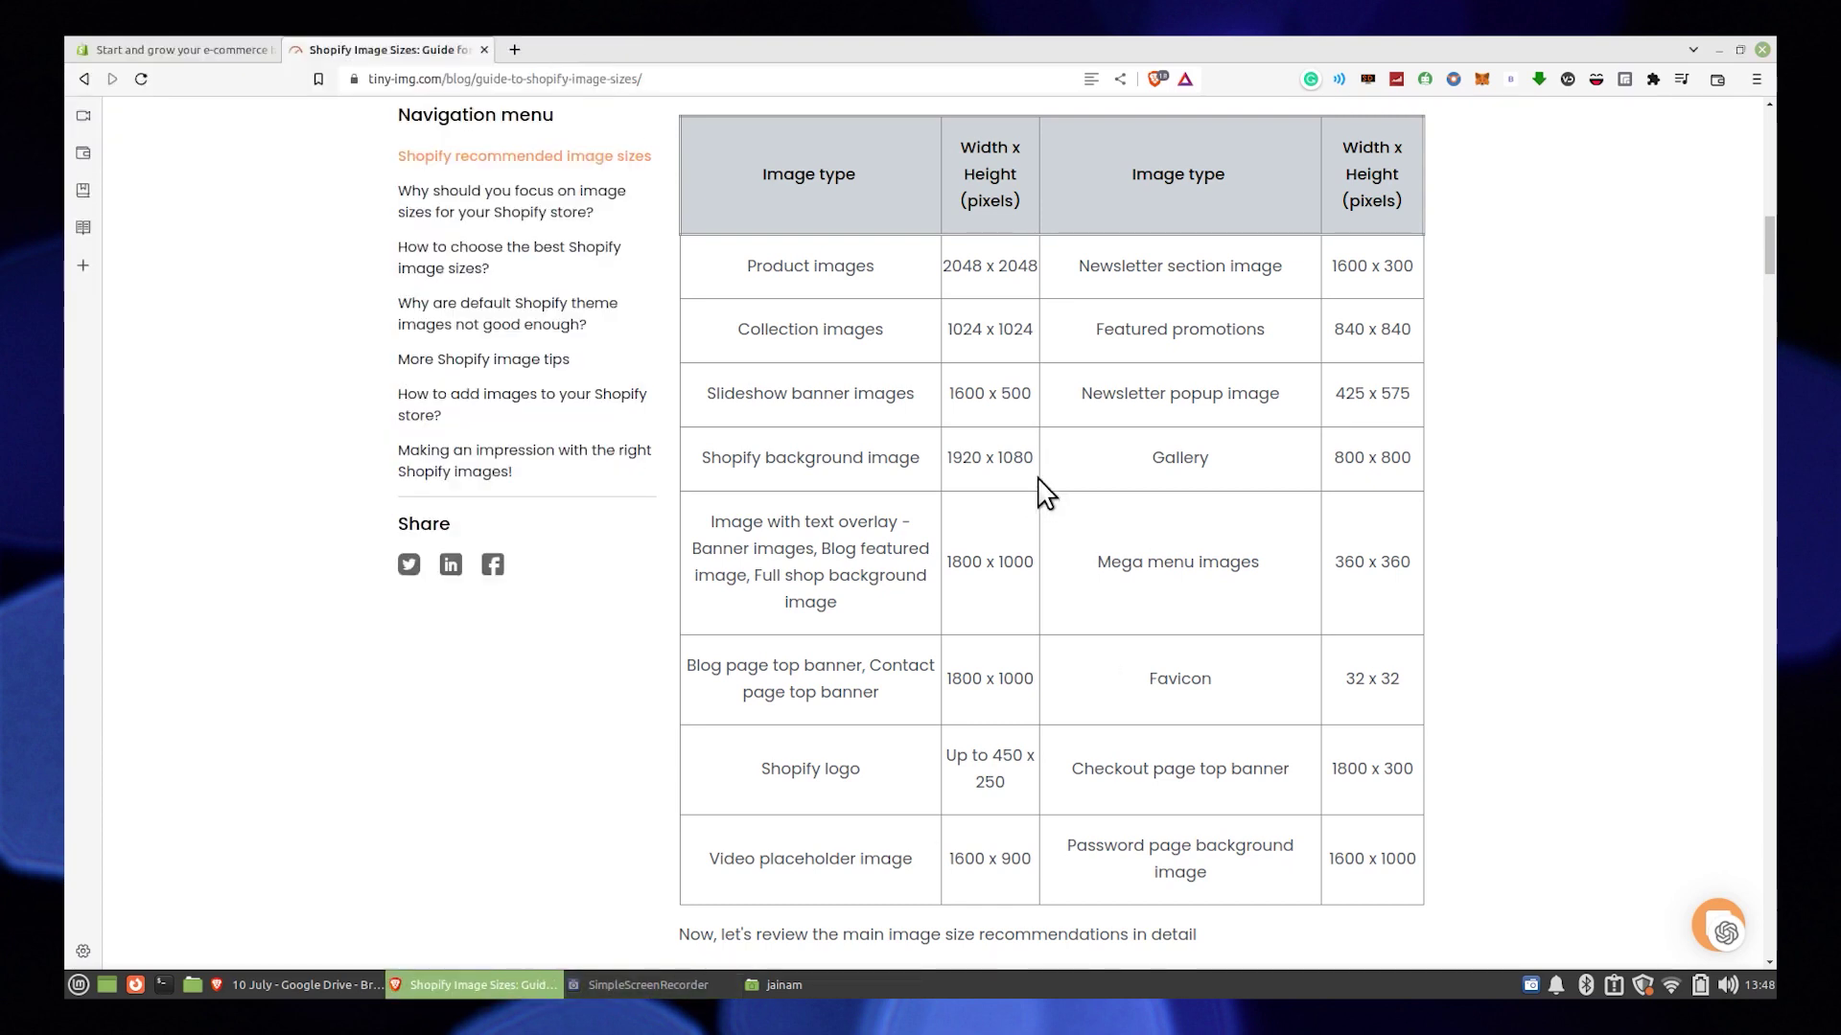